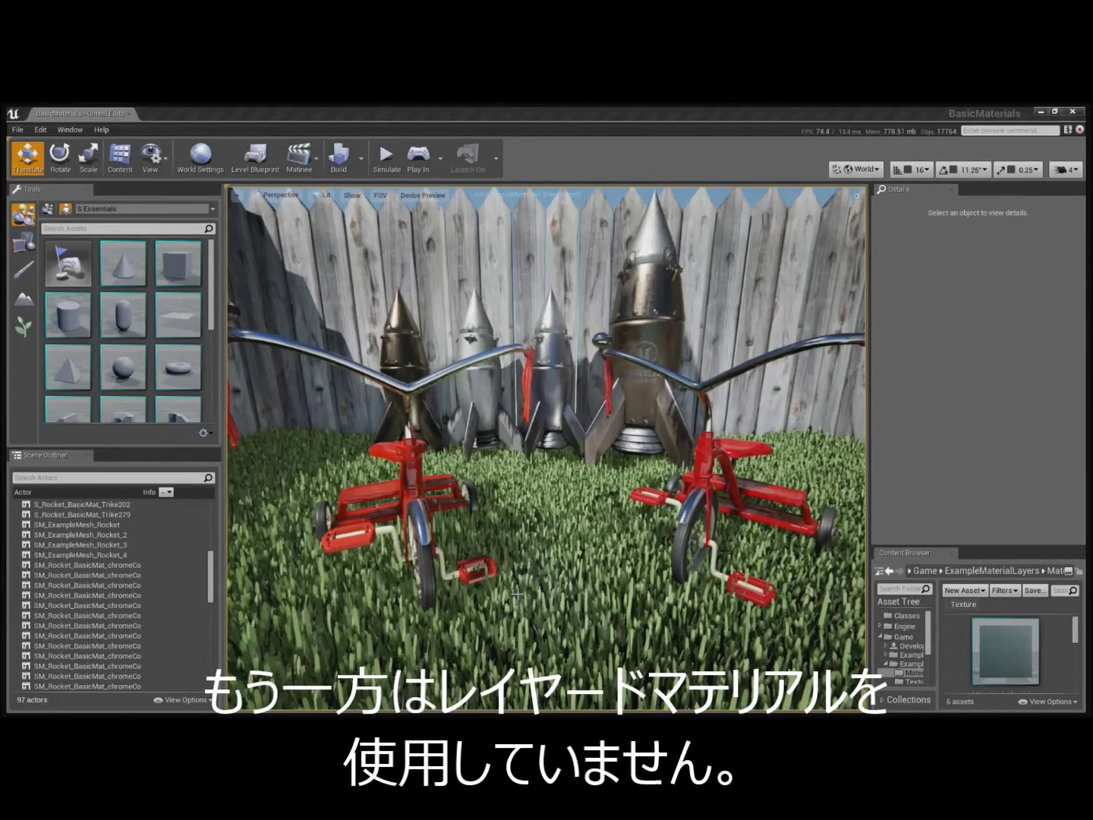
- Select the left tricycle, examine the node graph of its red paint material, and close that material
{"action": "right_click_drag", "start_coordinate": [560, 560], "coordinate": [557, 519]}
{"action": "left_click", "coordinate": [560, 488]}
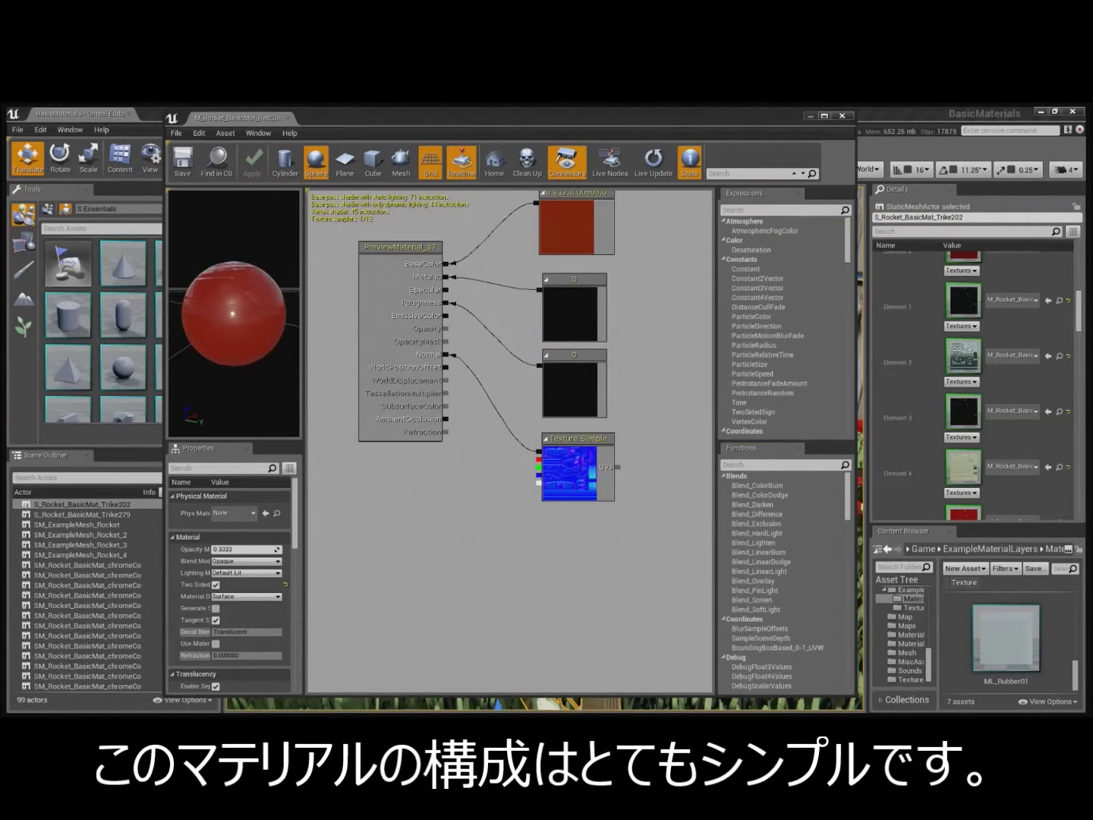
{"action": "left_click_drag", "start_coordinate": [652, 296], "coordinate": [632, 374]}
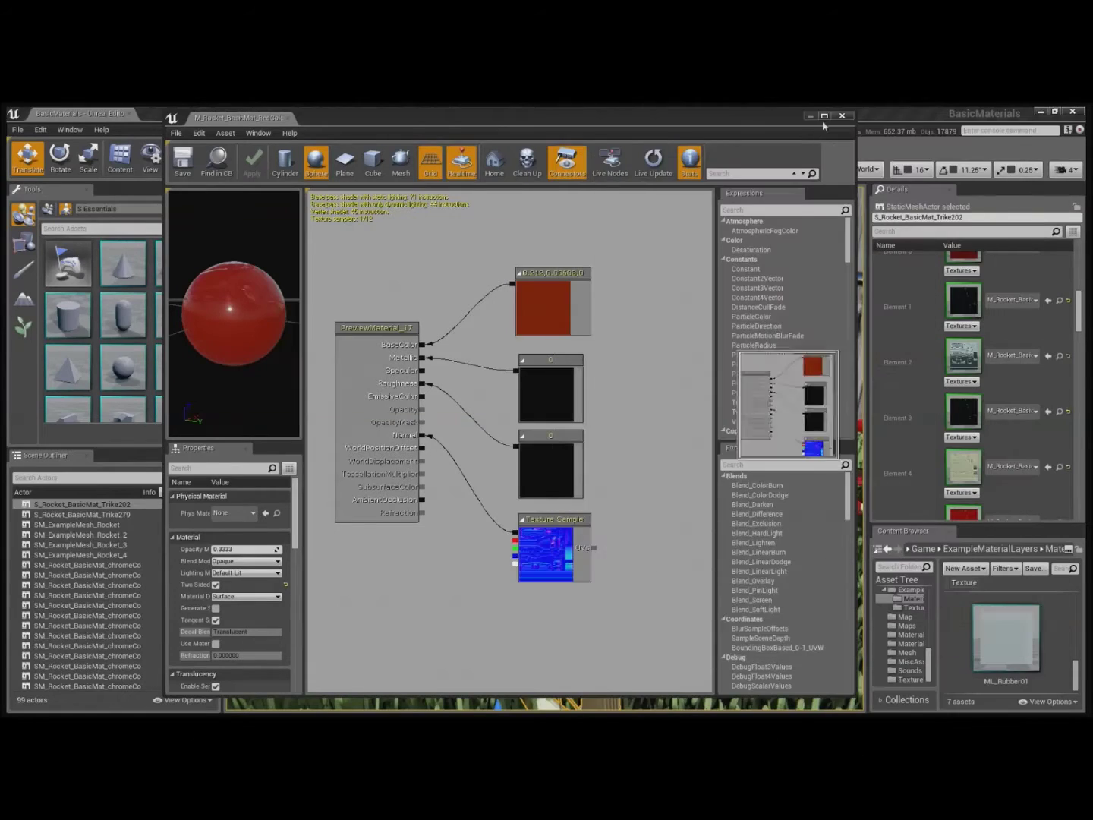
{"action": "left_click", "coordinate": [842, 116]}
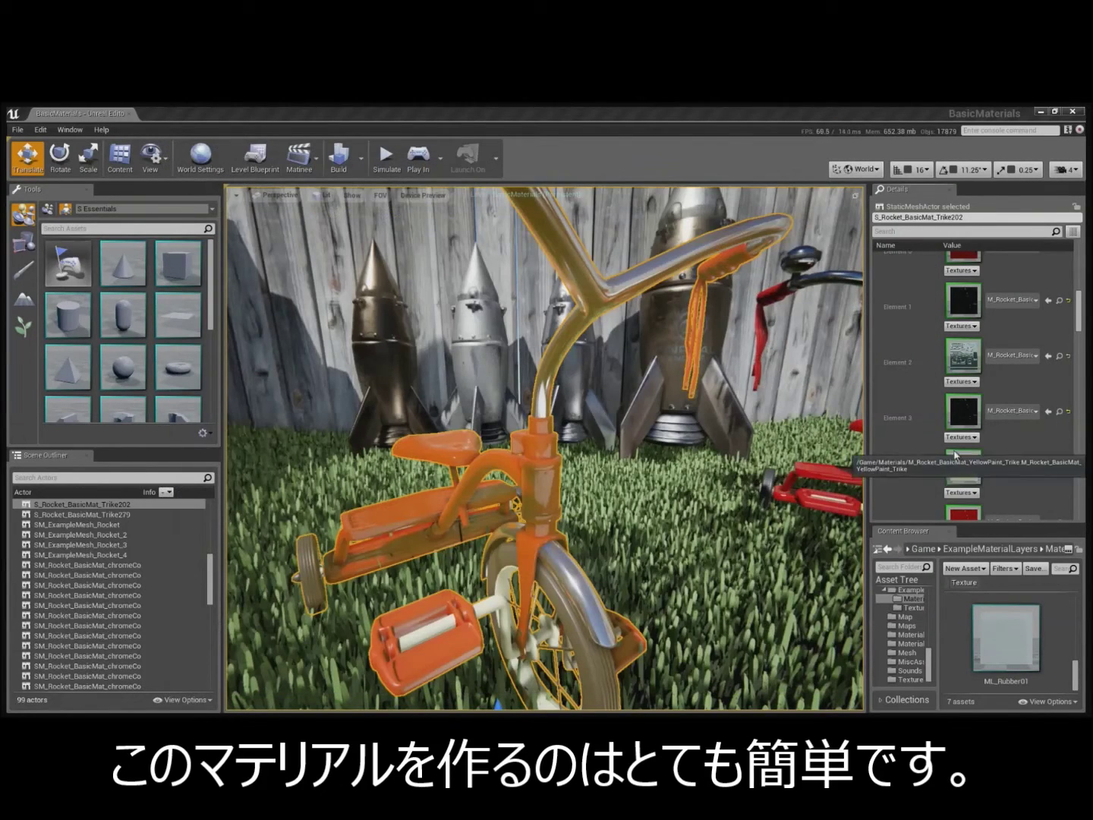
- Create a new Material asset named TEst in the MaterialLayers folder and open it for editing
{"action": "right_click", "coordinate": [1055, 609]}
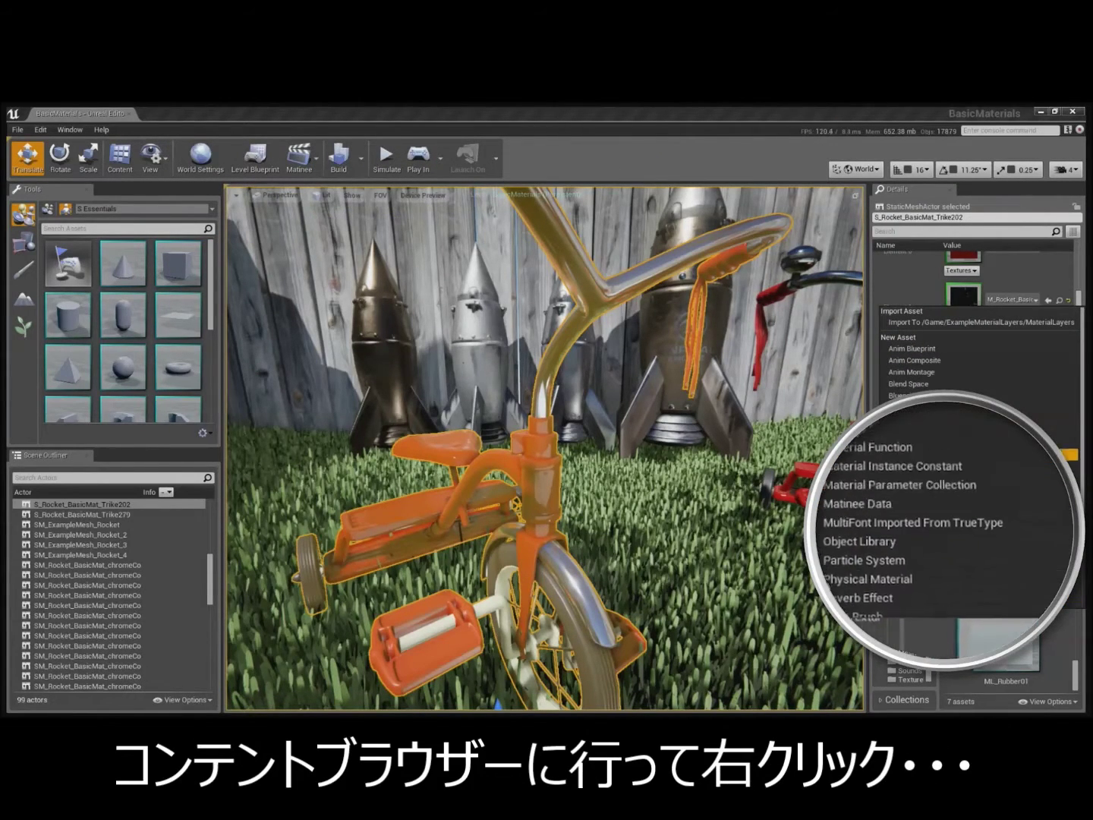
{"action": "left_click", "coordinate": [974, 516]}
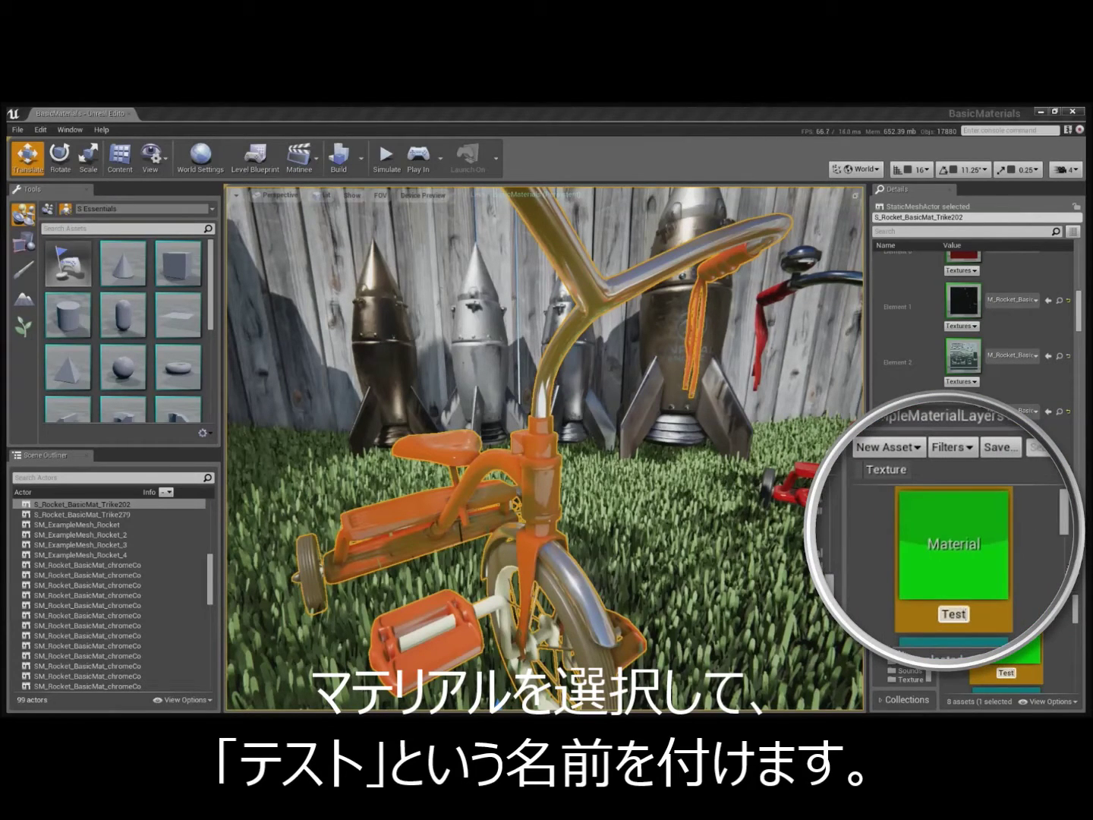
{"action": "key", "text": "Return"}
{"action": "double_click", "coordinate": [971, 556]}
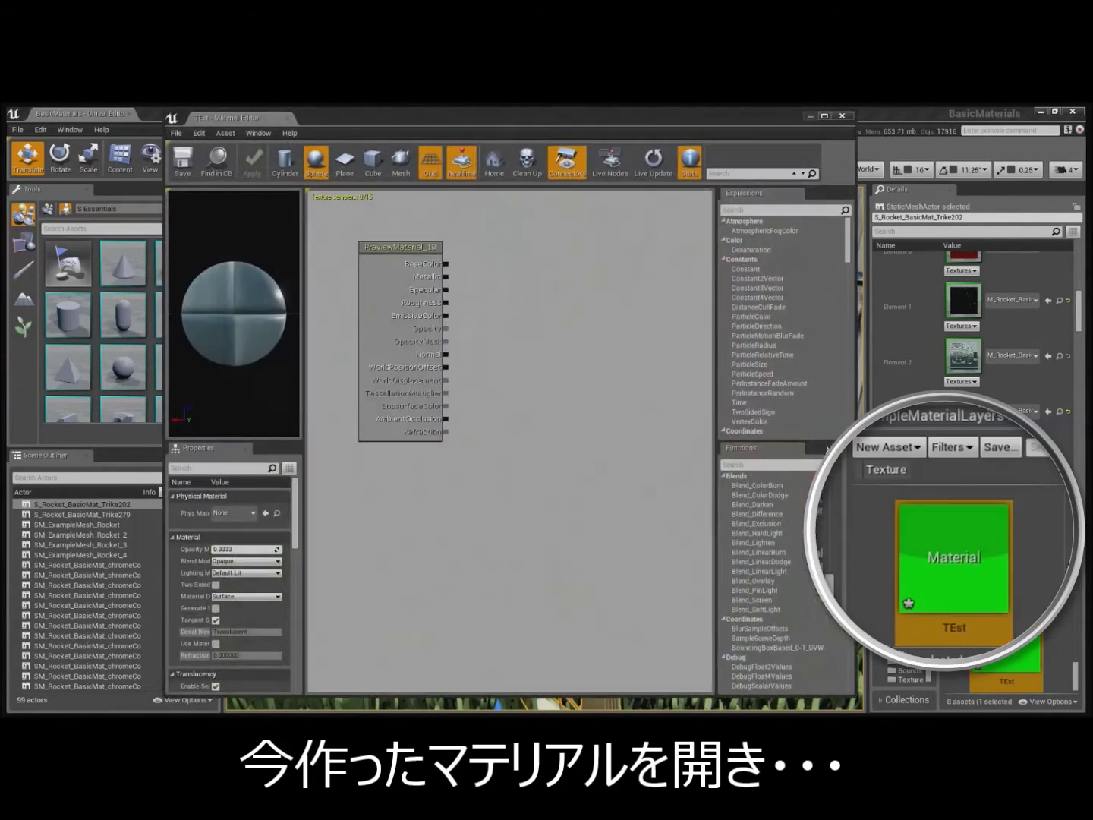
- Add a Constant3Vector node to the material graph and connect it to the BaseColor input
{"action": "right_click", "coordinate": [507, 249]}
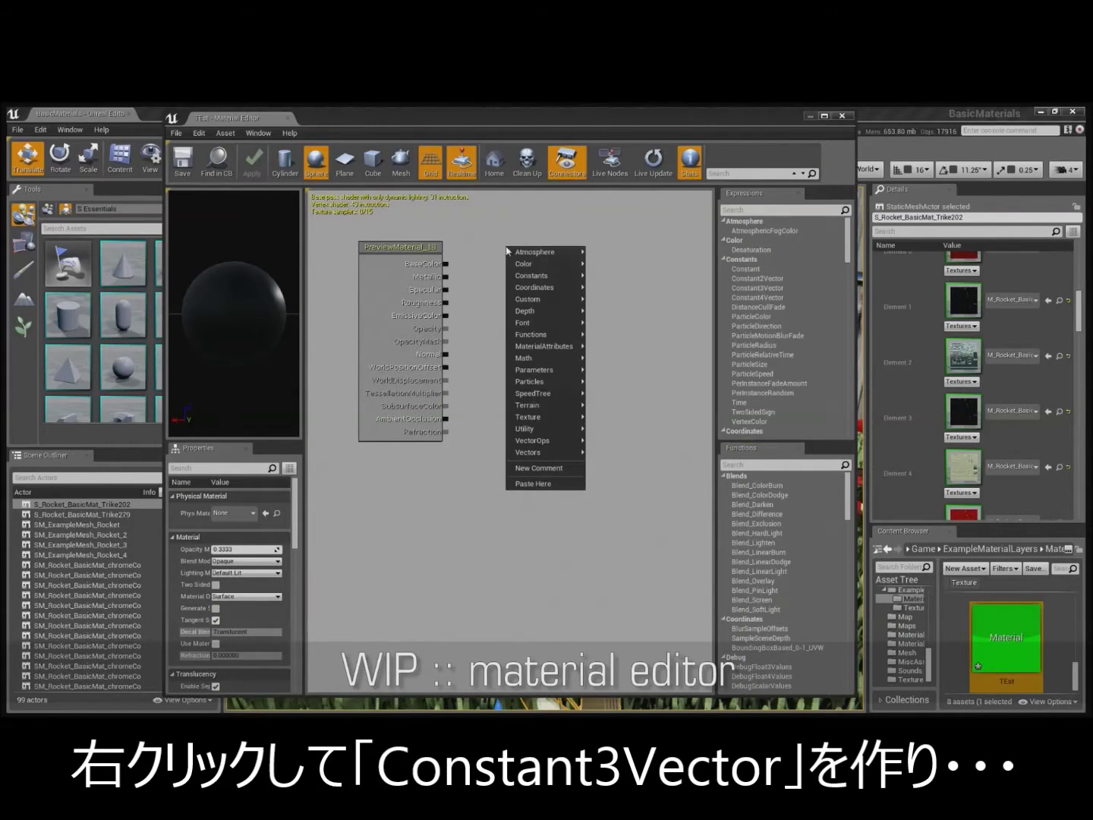
{"action": "mouse_move", "coordinate": [534, 277]}
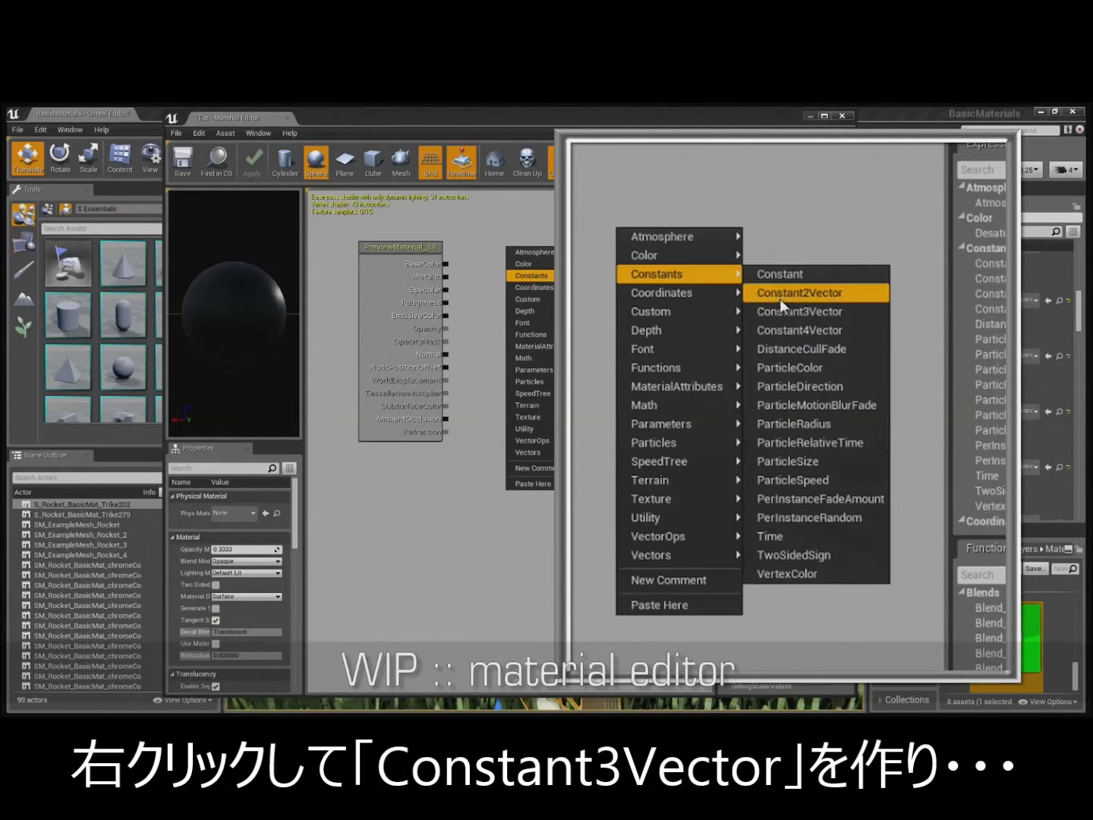
{"action": "left_click", "coordinate": [611, 298]}
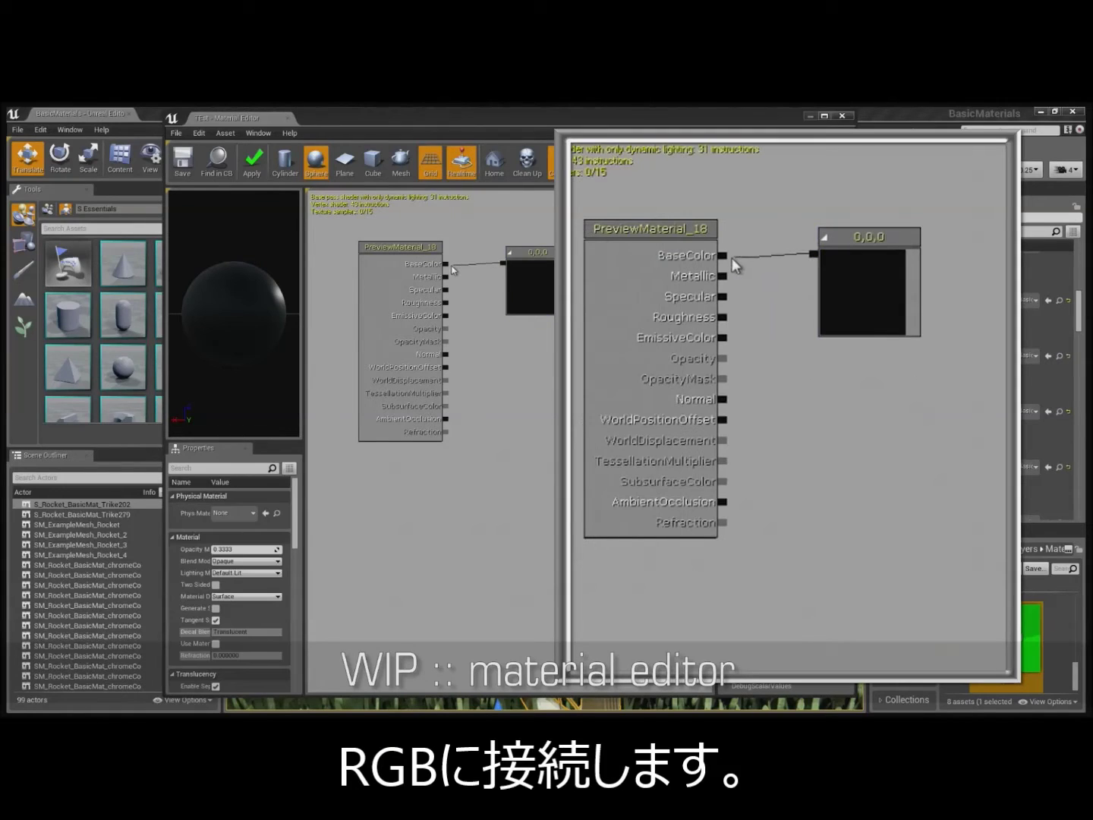
- Set the Constant3Vector's color to a bright red of 1, 0.0442, 0
{"action": "double_click", "coordinate": [525, 282]}
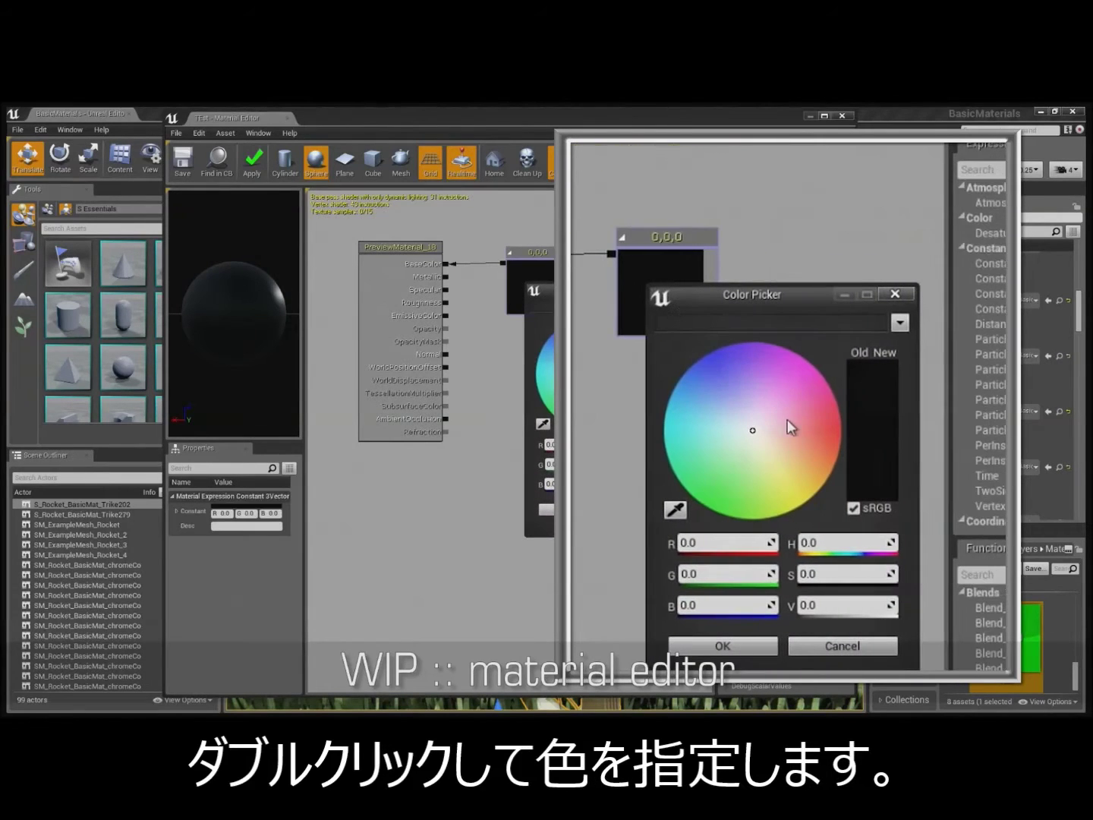
{"action": "left_click_drag", "start_coordinate": [847, 434], "coordinate": [851, 434]}
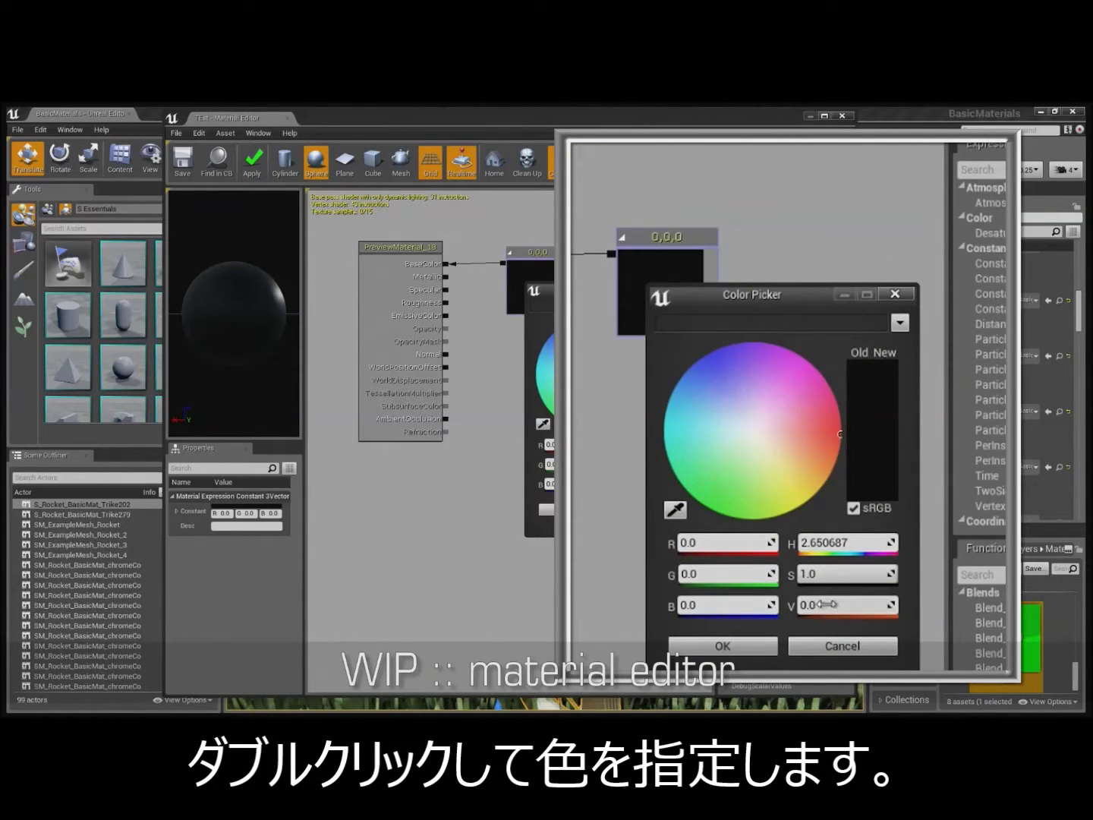
{"action": "left_click_drag", "start_coordinate": [816, 605], "coordinate": [837, 602]}
{"action": "left_click", "coordinate": [721, 645]}
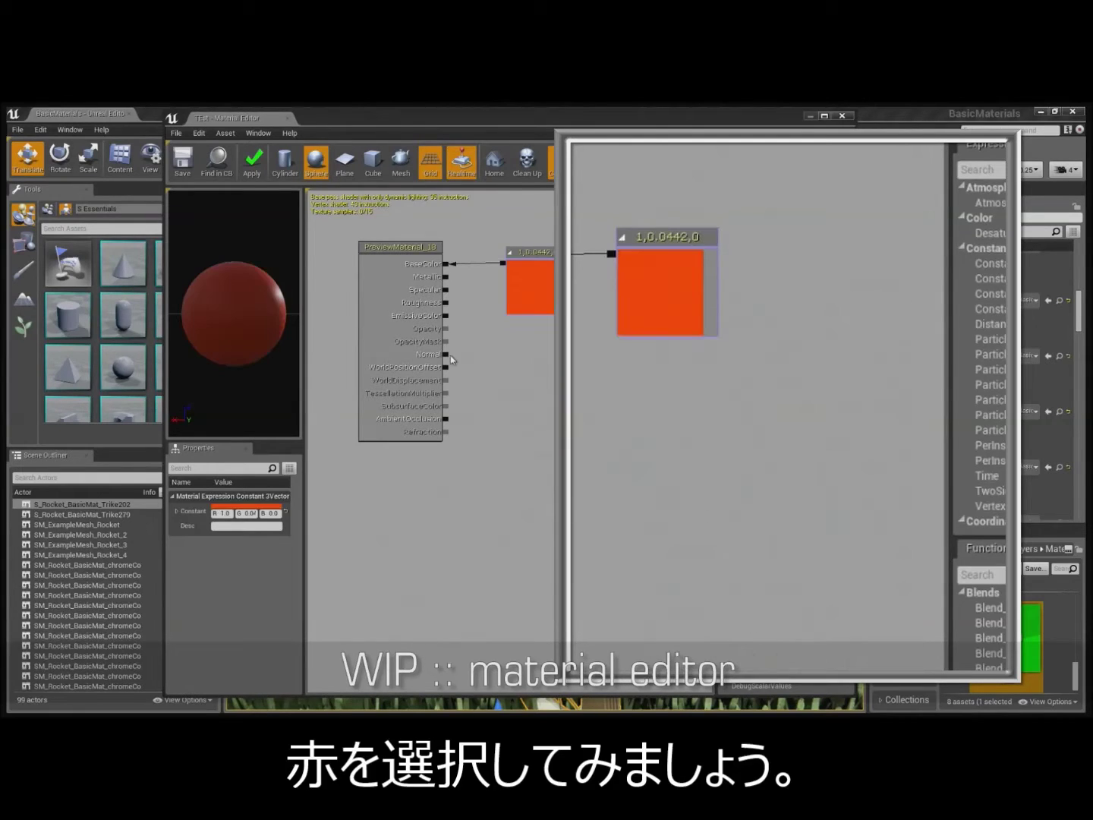
- Add a Constant node below the color node and connect it to the Metallic input
{"action": "right_click", "coordinate": [644, 373]}
{"action": "mouse_move", "coordinate": [684, 410]}
{"action": "left_click", "coordinate": [793, 411]}
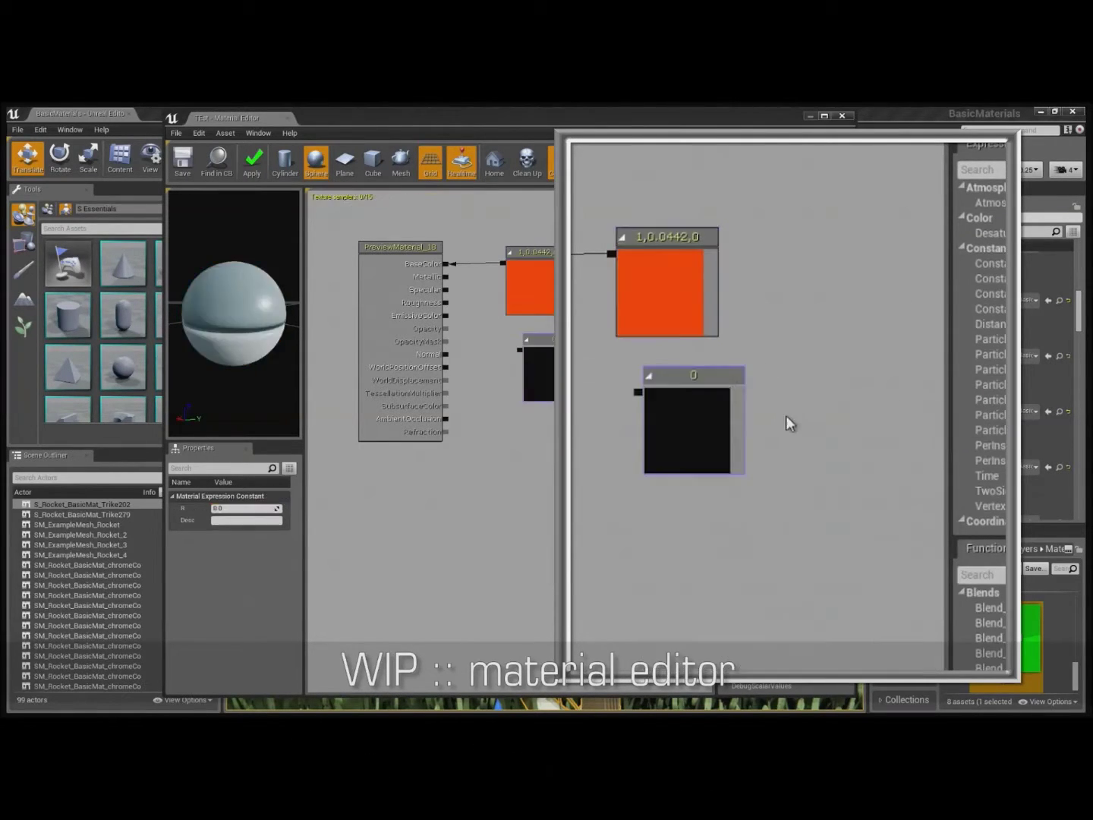
{"action": "left_click_drag", "start_coordinate": [520, 350], "coordinate": [495, 321]}
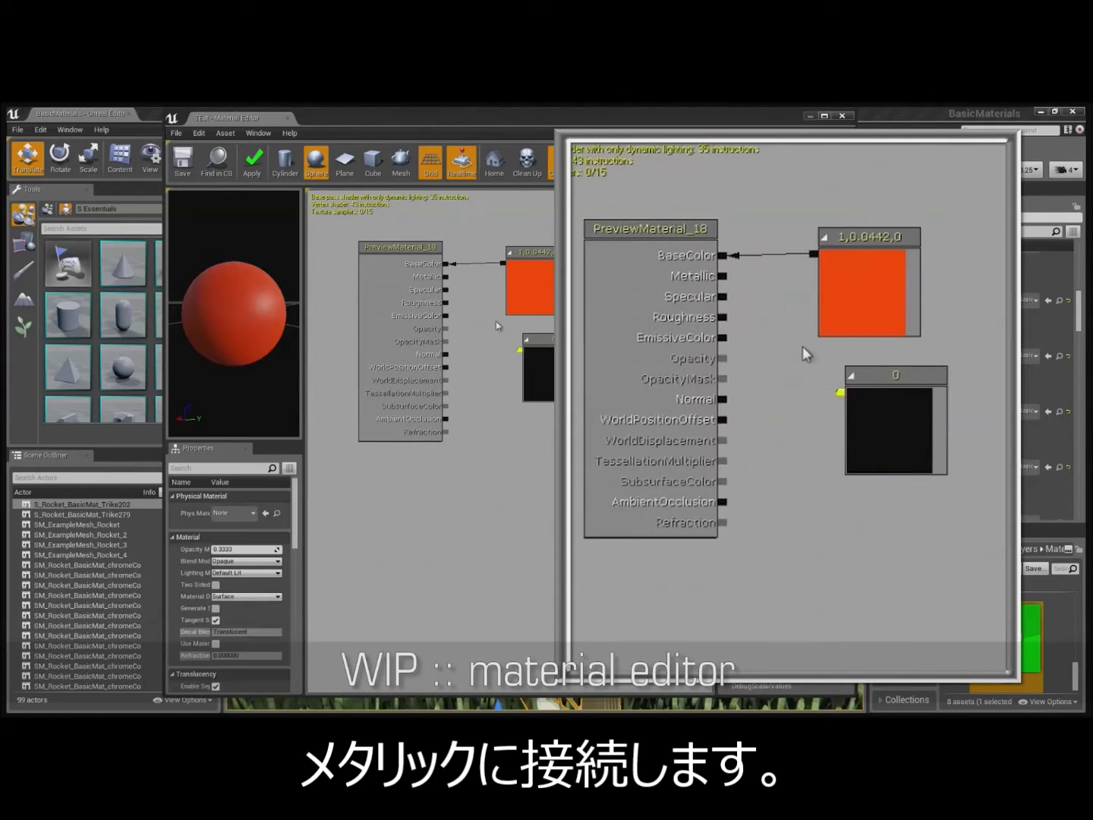
- Duplicate the Constant node and connect the copy to the Roughness input
{"action": "left_click", "coordinate": [545, 353]}
{"action": "key", "text": "ctrl+c"}
{"action": "key", "text": "ctrl+v"}
{"action": "left_click_drag", "start_coordinate": [915, 451], "coordinate": [812, 441]}
{"action": "left_click_drag", "start_coordinate": [454, 302], "coordinate": [445, 302]}
- Check the glossy red preview sphere, apply the changes to the material, and close it
{"action": "left_click_drag", "start_coordinate": [270, 310], "coordinate": [268, 342]}
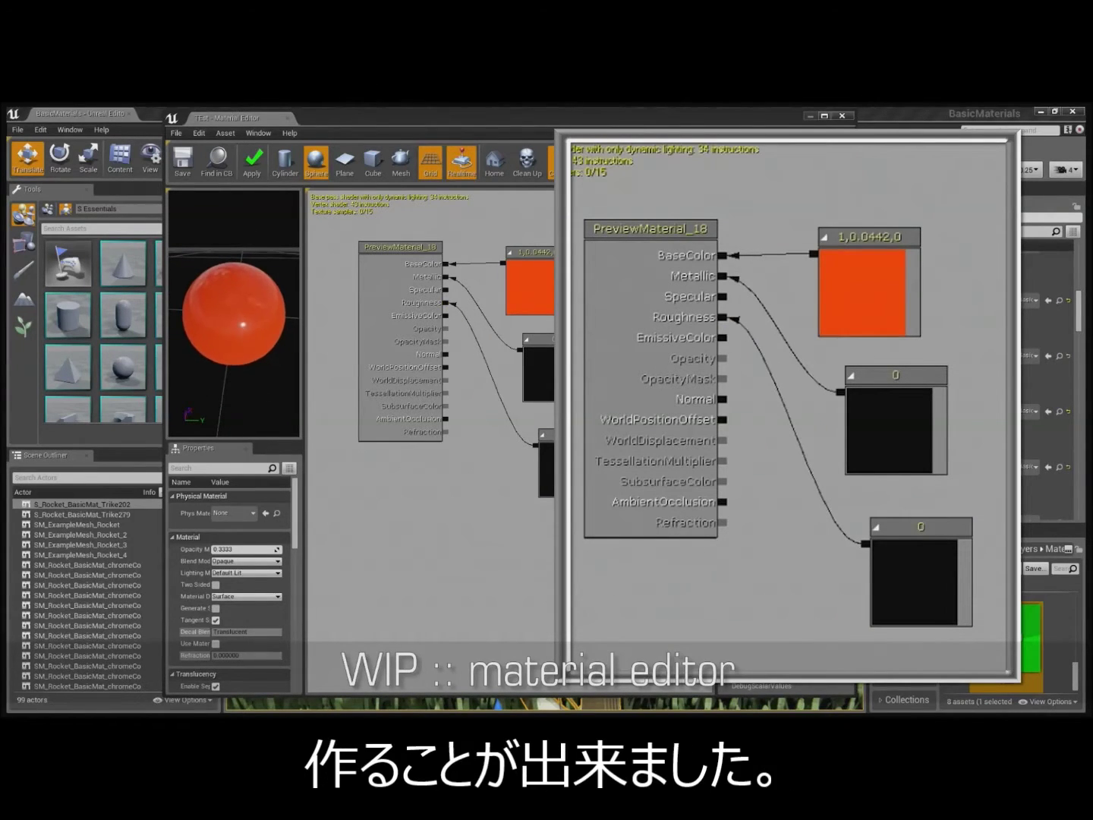
{"action": "scroll", "coordinate": [277, 321], "scroll_direction": "up", "scroll_amount": 2}
{"action": "left_click", "coordinate": [254, 161]}
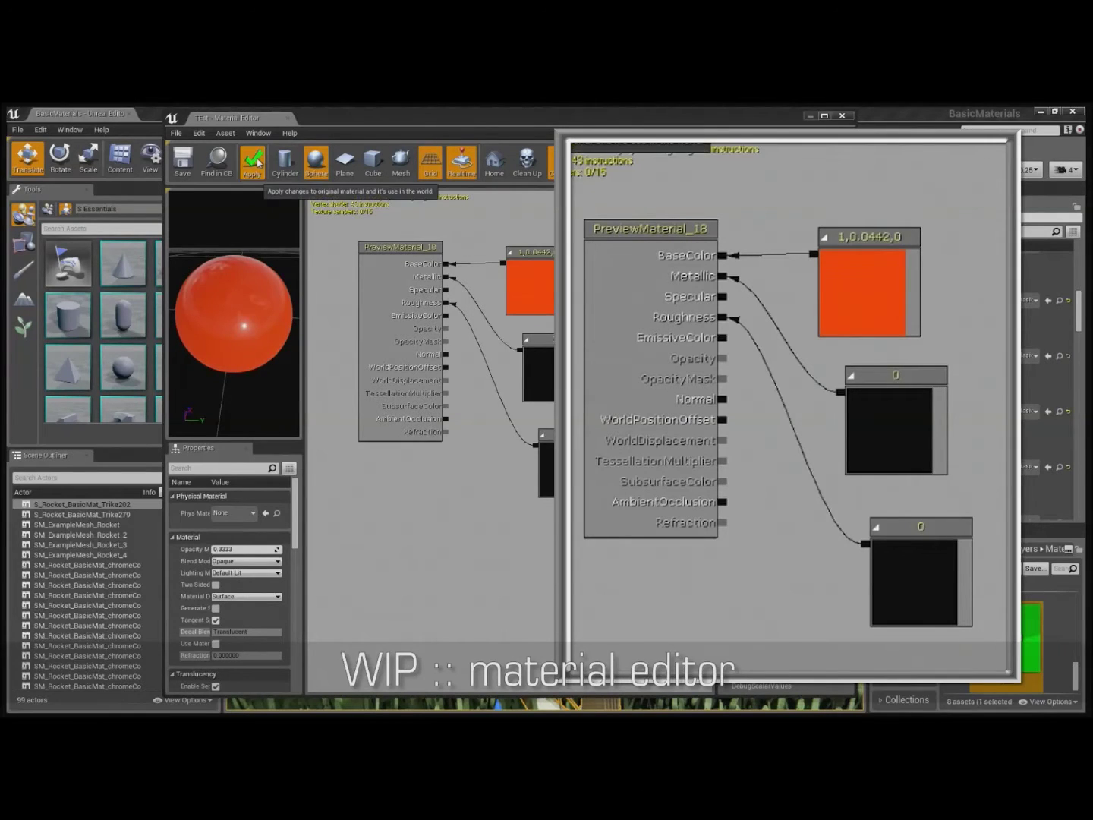
{"action": "left_click", "coordinate": [842, 117]}
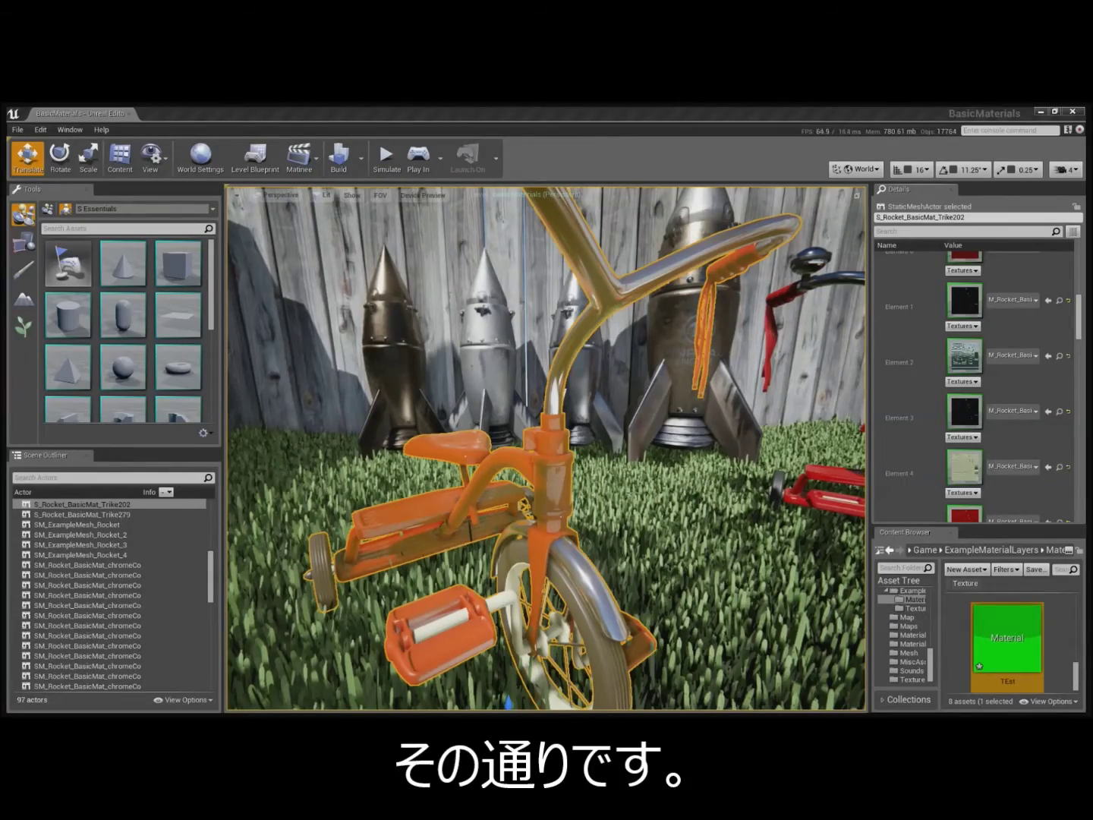
- Select the right tricycle and look at the material assigned in its details
{"action": "right_click_drag", "start_coordinate": [636, 483], "coordinate": [606, 483]}
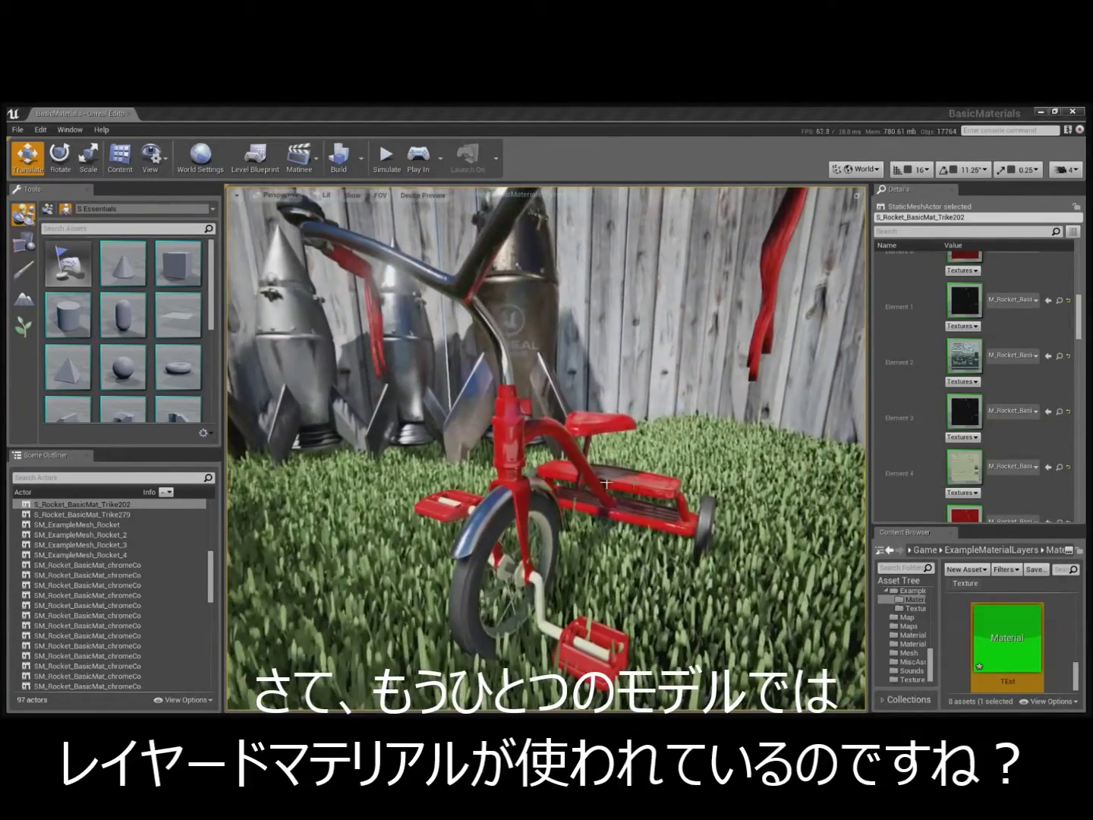
{"action": "left_click", "coordinate": [516, 459]}
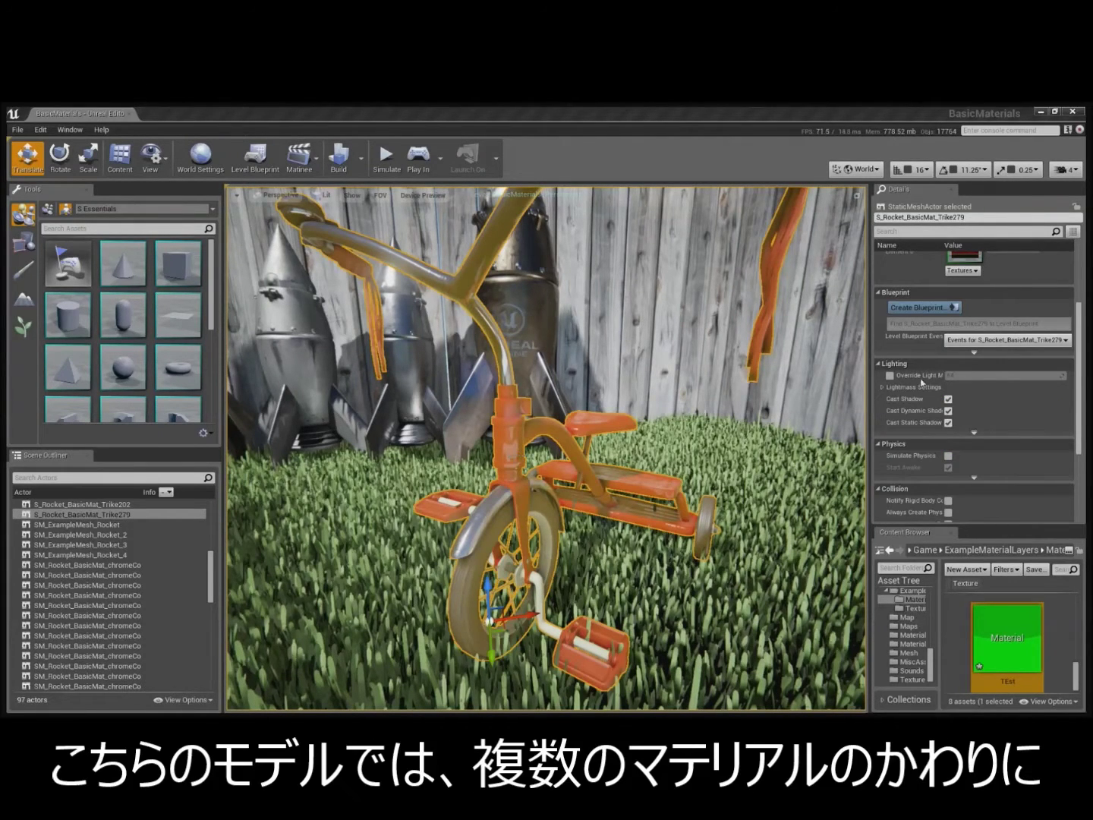
{"action": "scroll", "coordinate": [922, 383], "scroll_direction": "up", "scroll_amount": 4}
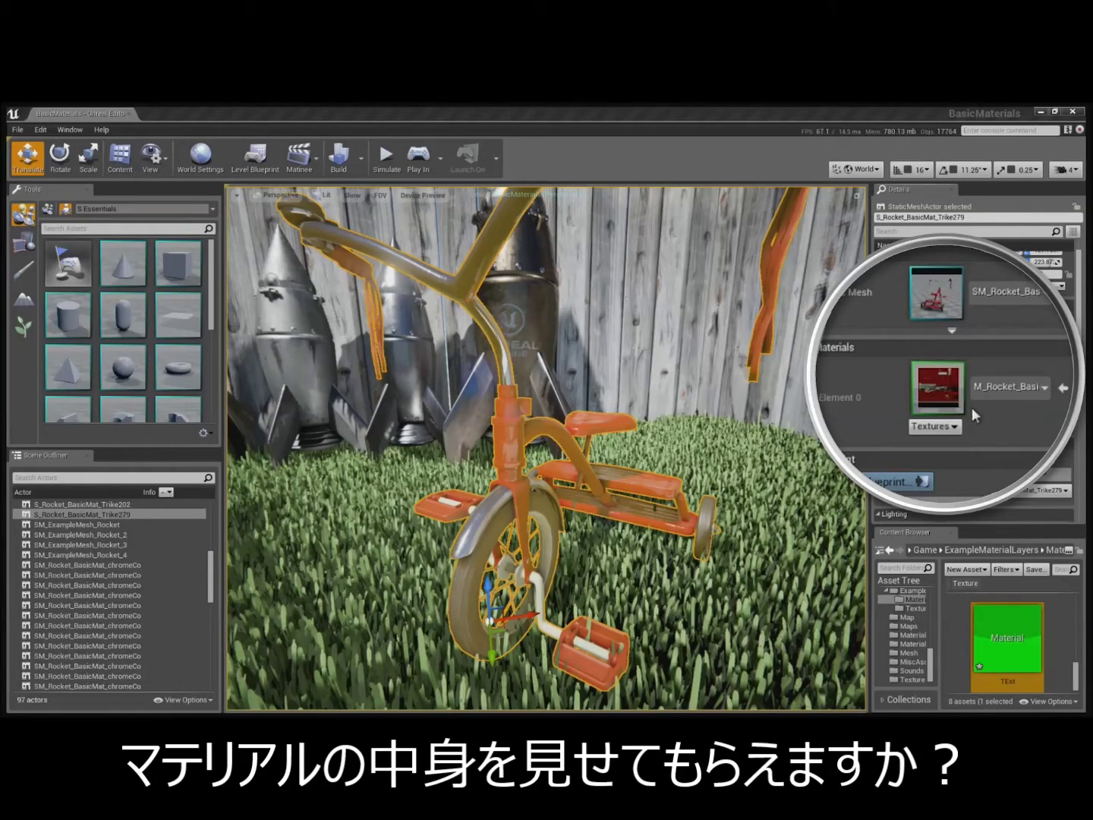
- Open the right tricycle's Element 0 material and examine how its MatLayerBlend_Standard nodes combine the material layers
{"action": "double_click", "coordinate": [957, 390]}
{"action": "right_click_drag", "start_coordinate": [679, 469], "coordinate": [583, 683]}
{"action": "scroll", "coordinate": [635, 501], "scroll_direction": "down", "scroll_amount": 1}
{"action": "right_click_drag", "start_coordinate": [642, 416], "coordinate": [597, 650]}
{"action": "scroll", "coordinate": [644, 559], "scroll_direction": "up", "scroll_amount": 1}
{"action": "right_click_drag", "start_coordinate": [640, 450], "coordinate": [639, 478]}
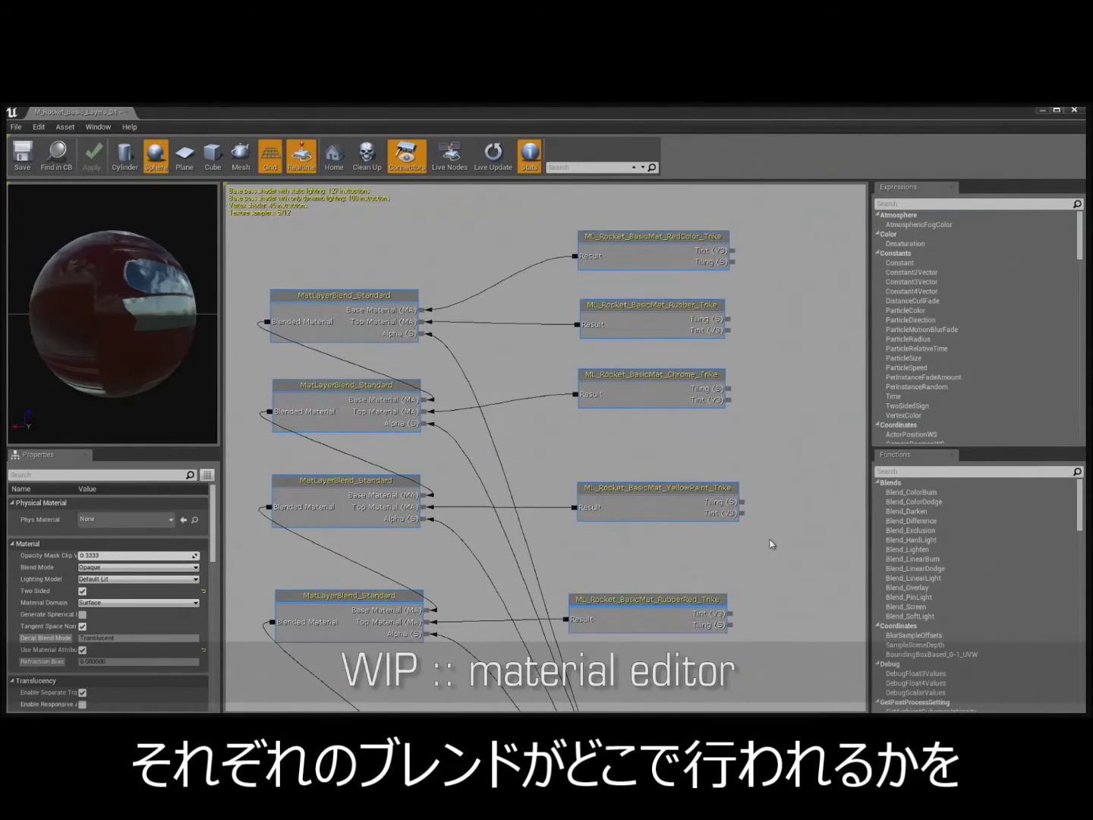
{"action": "right_click_drag", "start_coordinate": [788, 646], "coordinate": [802, 407]}
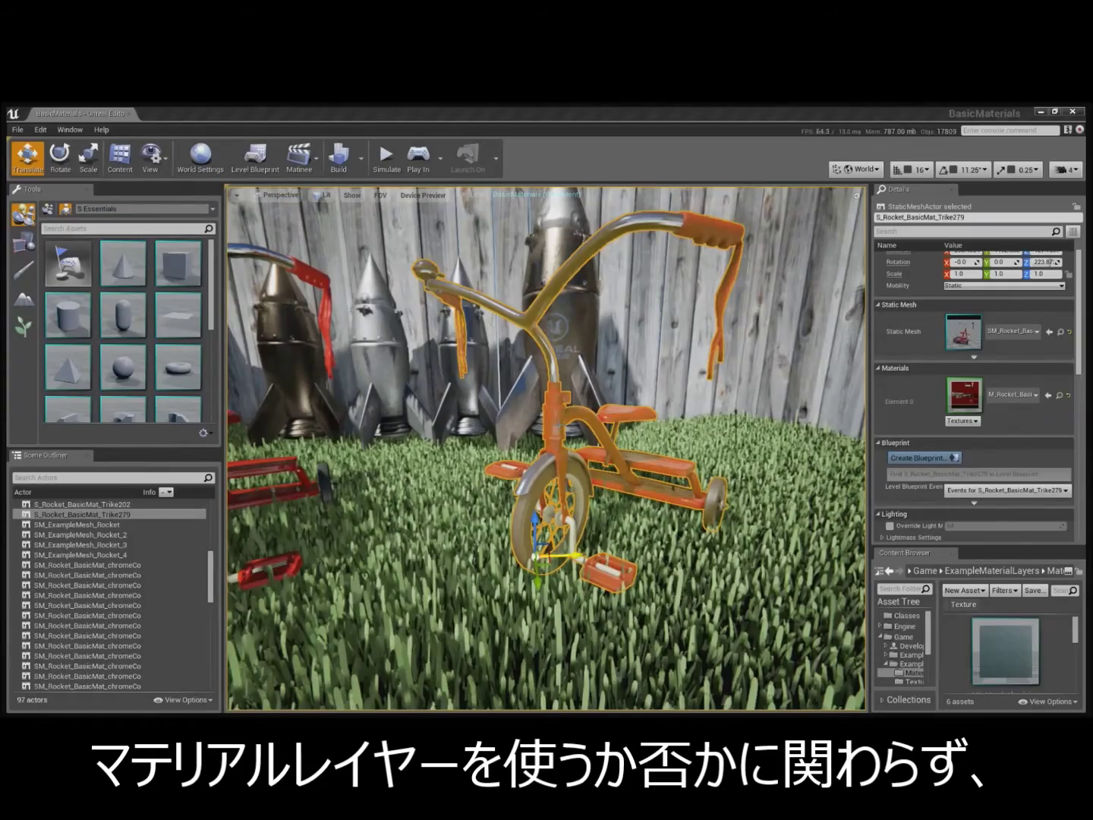
- Deselect the tricycle and compare both tricycles side by side in the level
{"action": "key", "text": "Escape"}
{"action": "right_click_drag", "start_coordinate": [596, 406], "coordinate": [516, 433]}
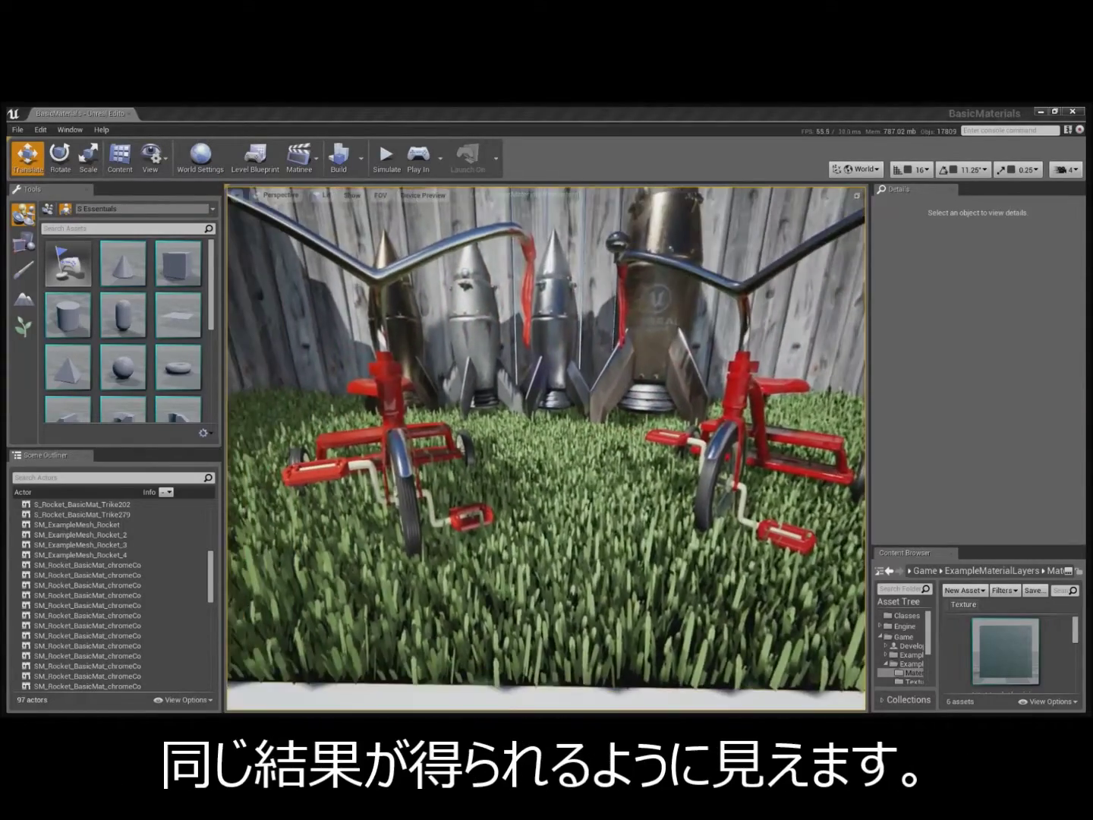
{"action": "right_click_drag", "start_coordinate": [632, 404], "coordinate": [652, 376]}
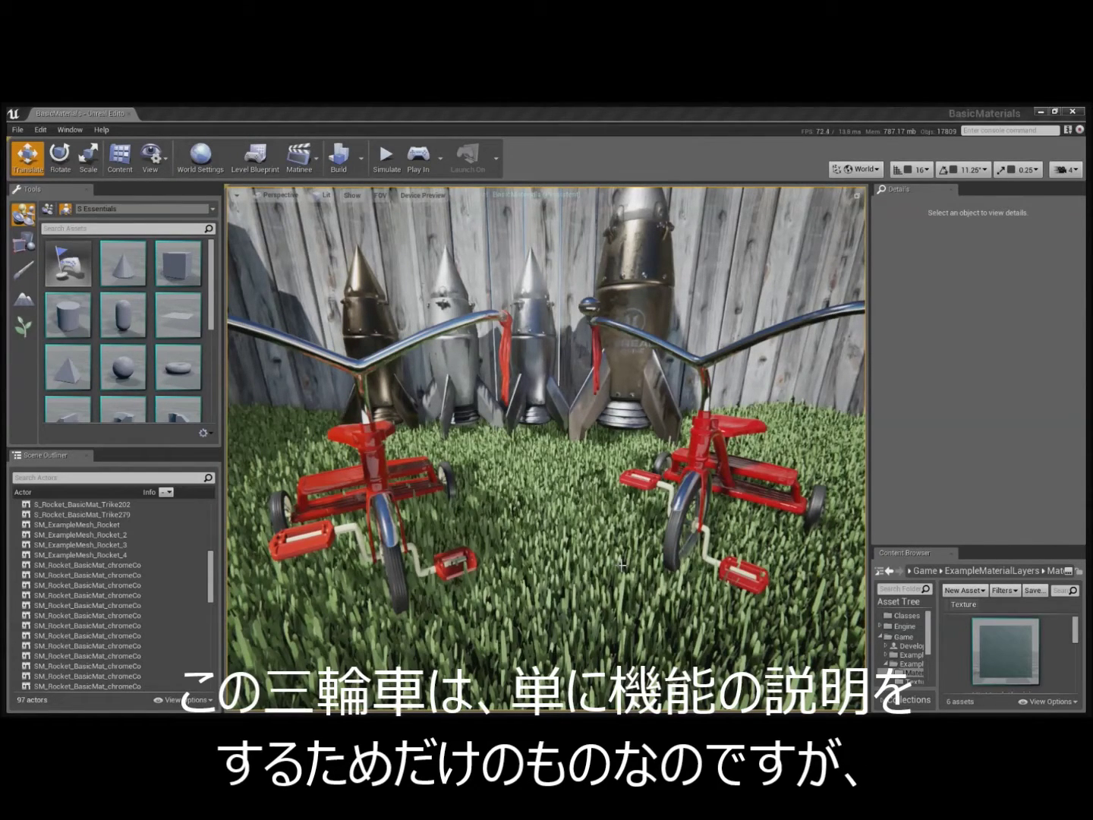
- View the four rockets by the fence and select the smaller basic-material ones, ending with the leftmost
{"action": "key", "text": "w"}
{"action": "right_click_drag", "start_coordinate": [547, 447], "coordinate": [546, 379]}
{"action": "right_click_drag", "start_coordinate": [561, 642], "coordinate": [550, 587]}
{"action": "key", "text": "d"}
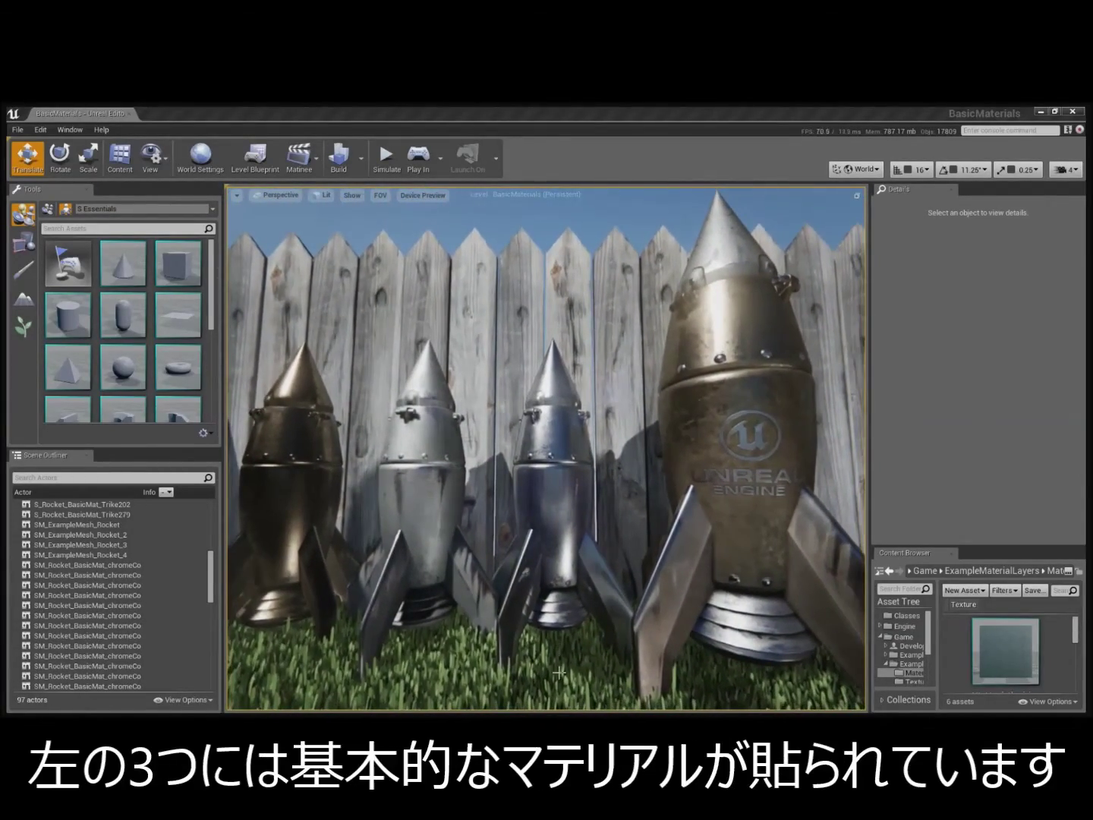
{"action": "left_click", "coordinate": [549, 489]}
{"action": "left_click", "coordinate": [308, 490]}
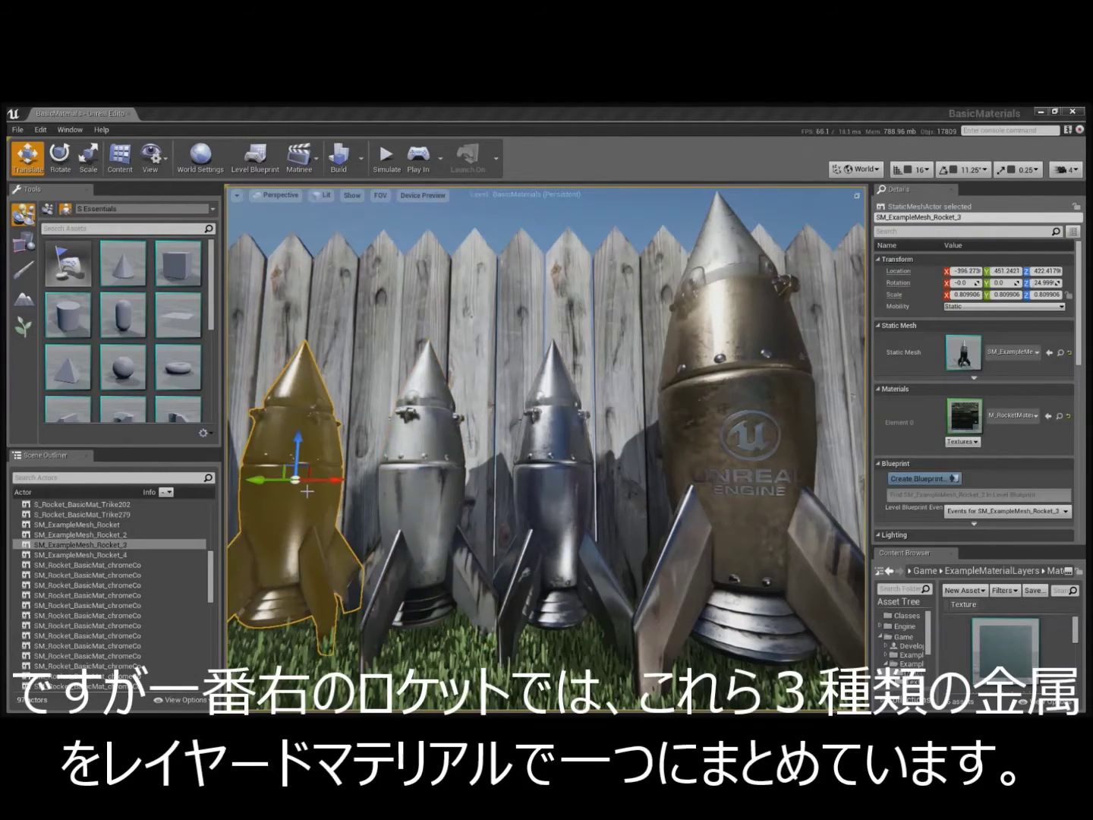
- Clear the selection and show the large Unreal Engine rocket close up in Wireframe view mode
{"action": "key", "text": "Escape"}
{"action": "right_click_drag", "start_coordinate": [687, 516], "coordinate": [793, 520]}
{"action": "right_click_drag", "start_coordinate": [721, 515], "coordinate": [680, 544]}
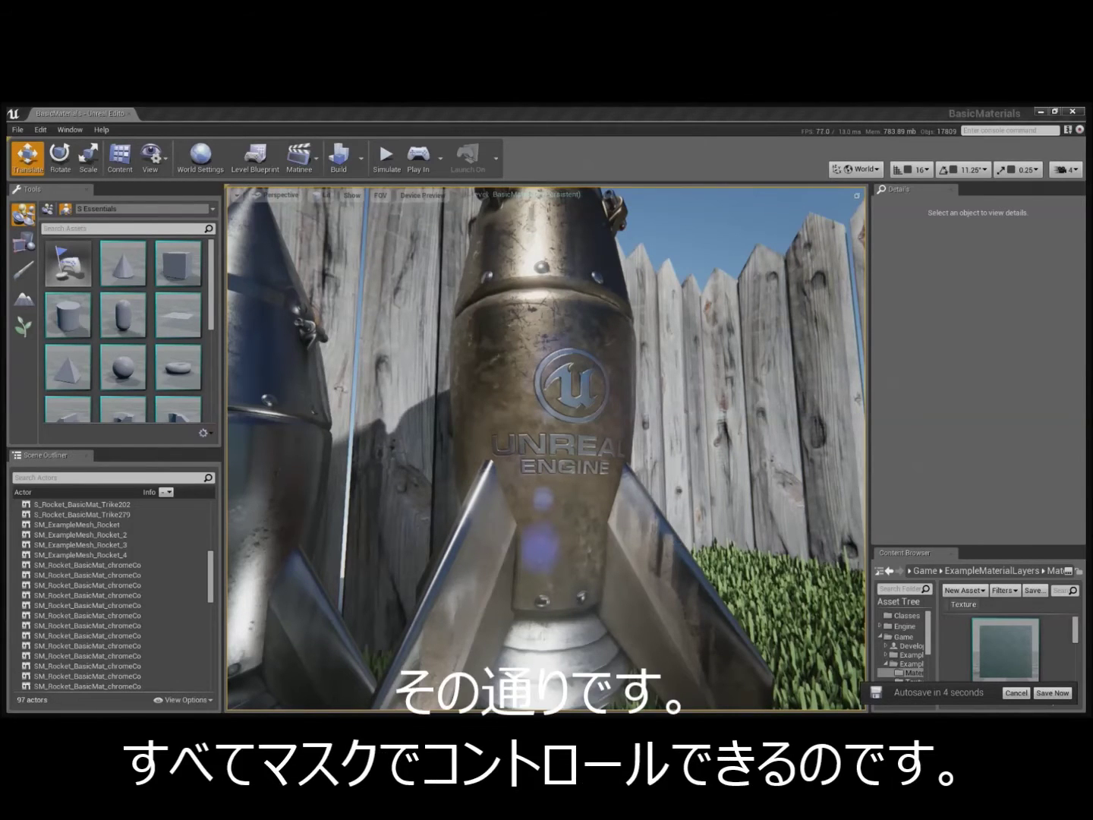
{"action": "left_click_drag", "start_coordinate": [621, 527], "coordinate": [621, 490]}
{"action": "scroll", "coordinate": [620, 528], "scroll_direction": "up", "scroll_amount": 2}
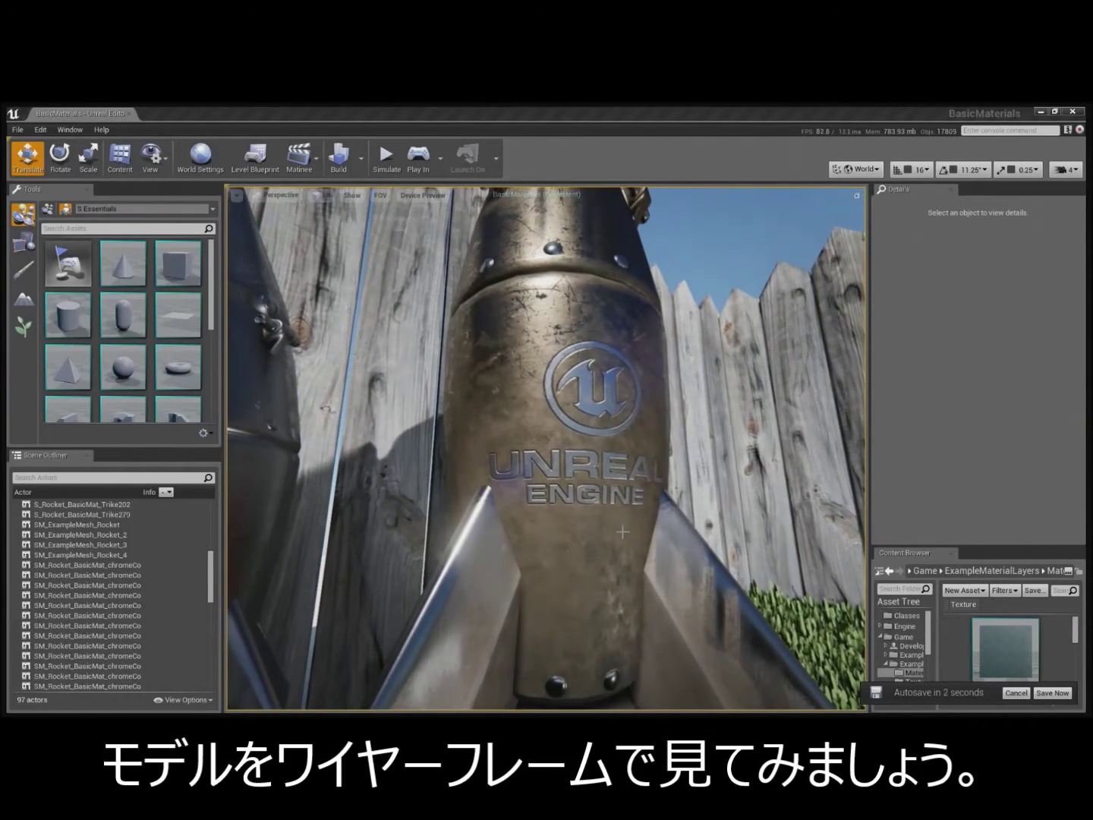
{"action": "left_click", "coordinate": [325, 198]}
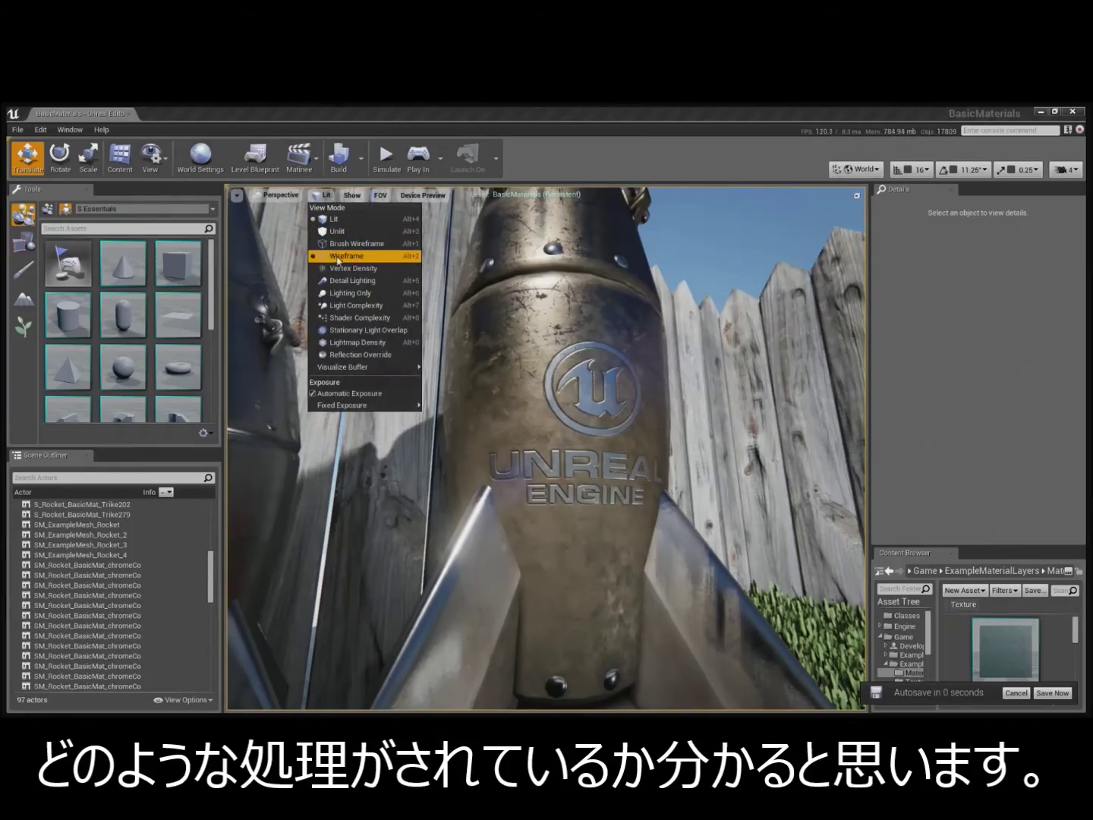
{"action": "key", "text": "alt+2"}
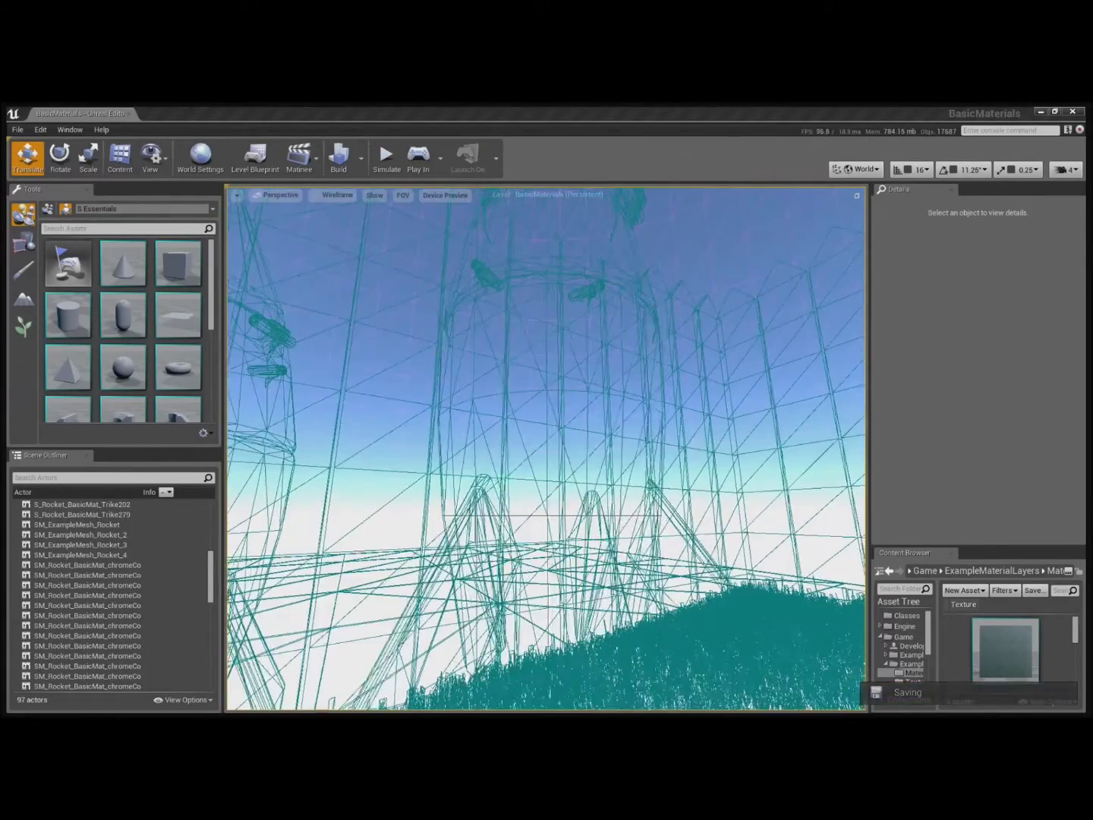